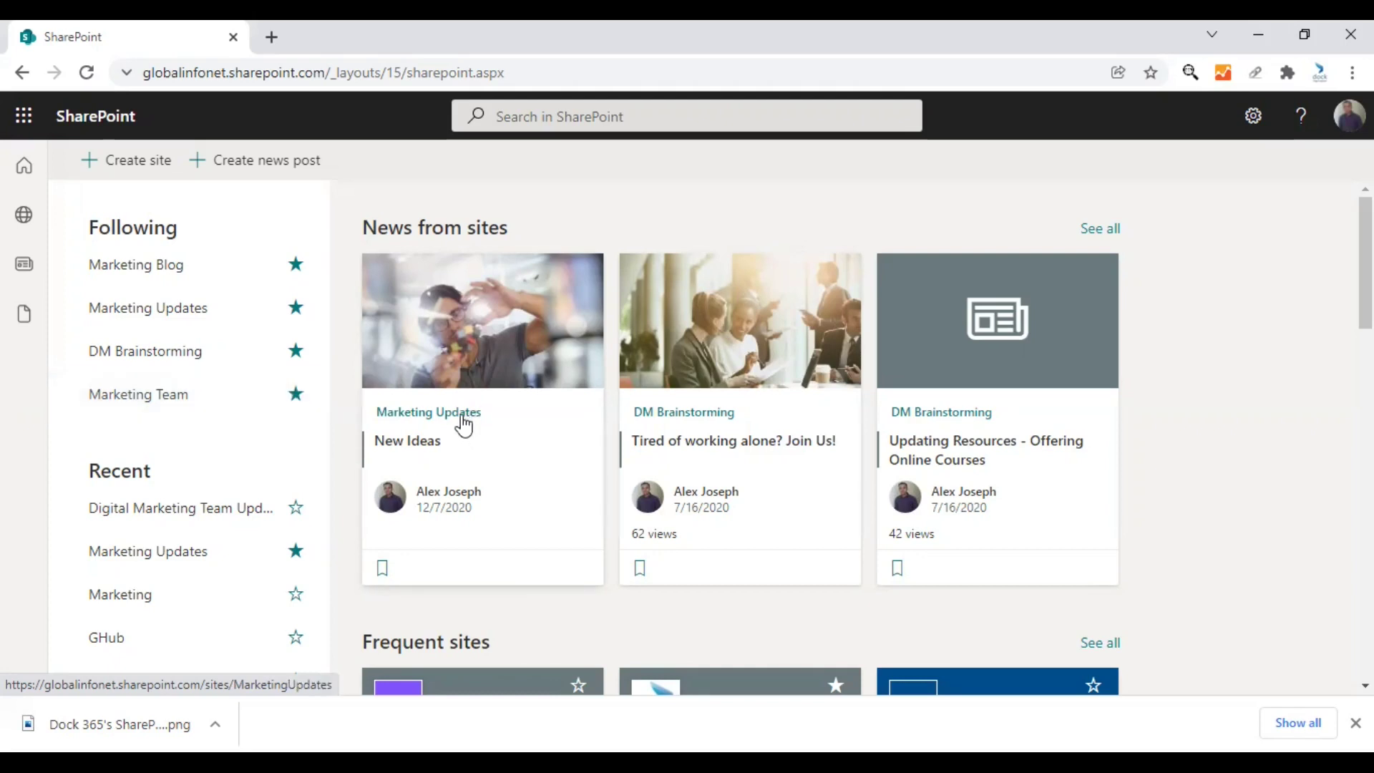
Step: Enter the Marketing Updates site and load its Site usage analytics from the Settings gear
click(458, 414)
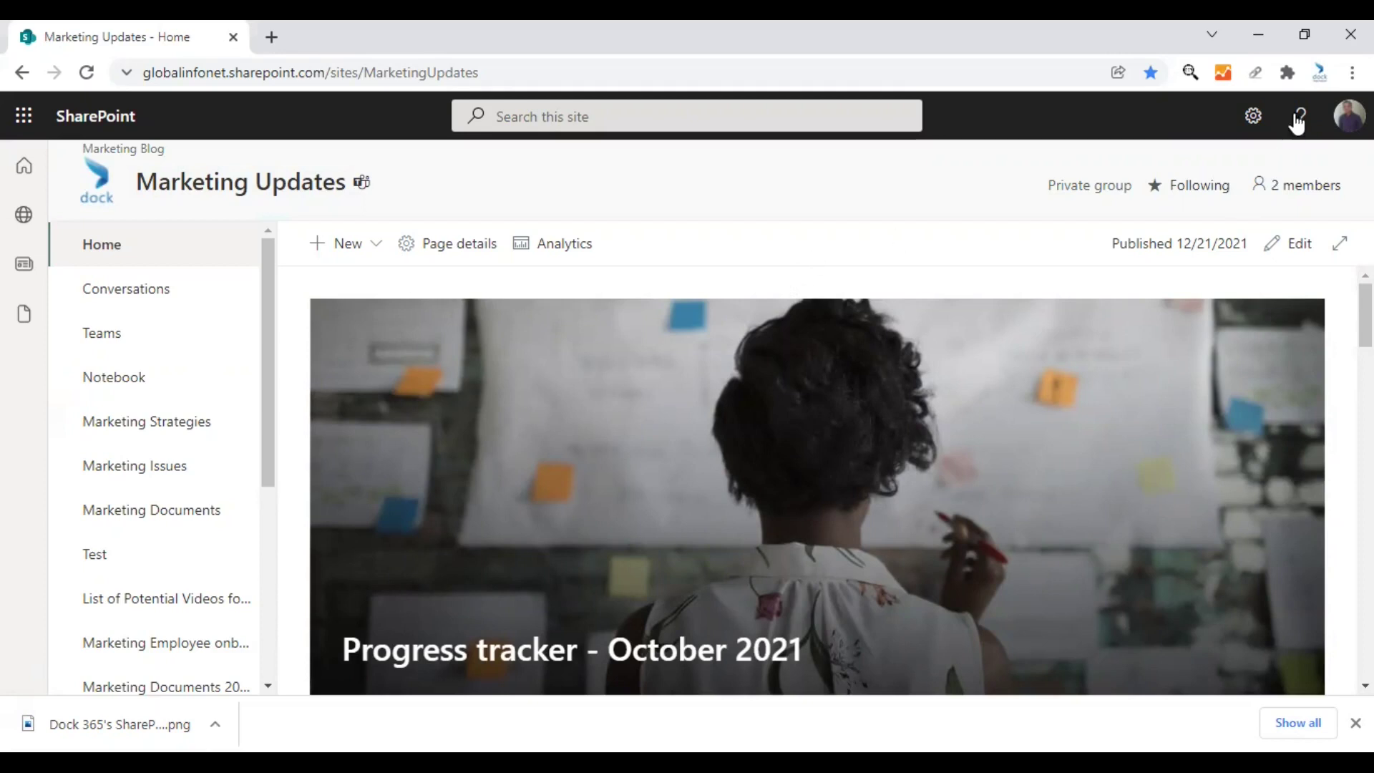
click(1254, 118)
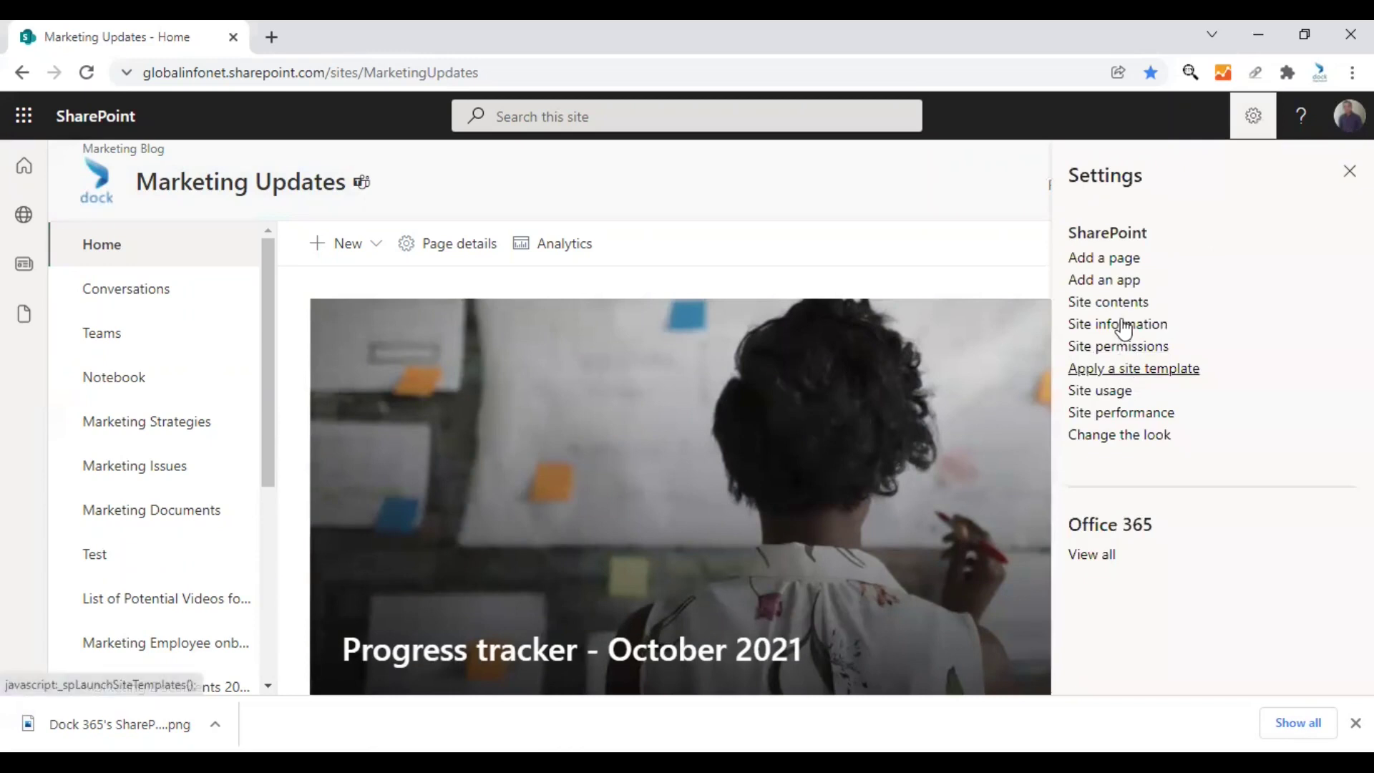
click(1111, 393)
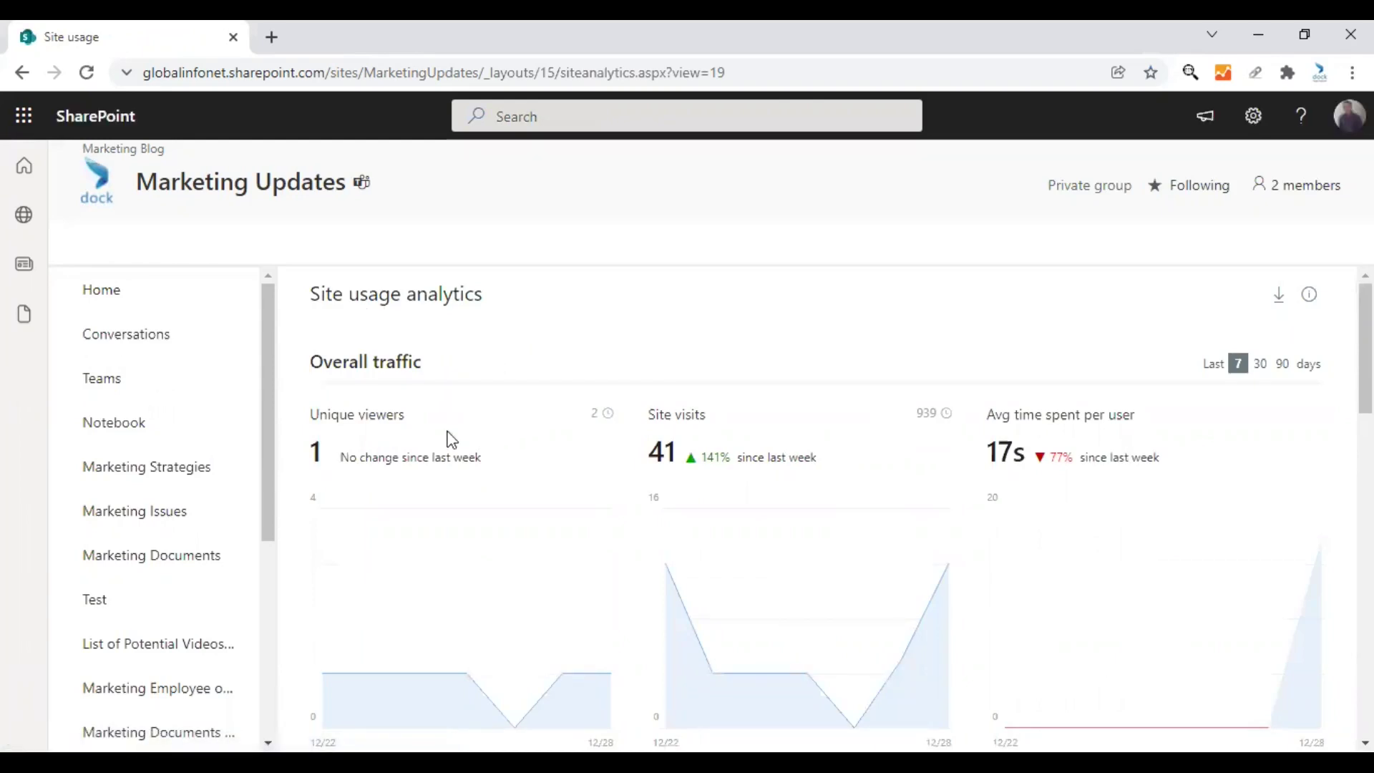
Step: Scroll down through the usage charts to Popular content, where only ProjectHome.aspx has viewers
scroll(1147, 551, down, 3)
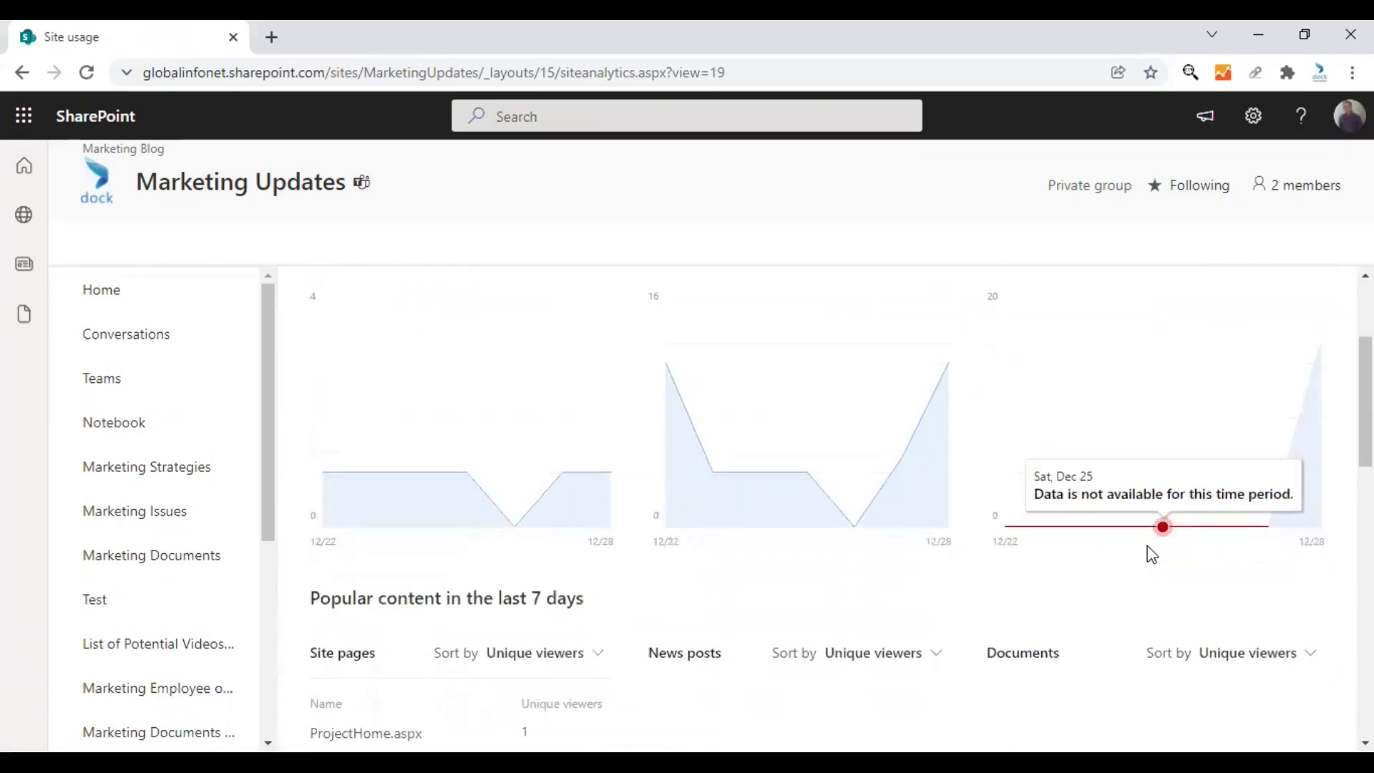
scroll(791, 484, down, 5)
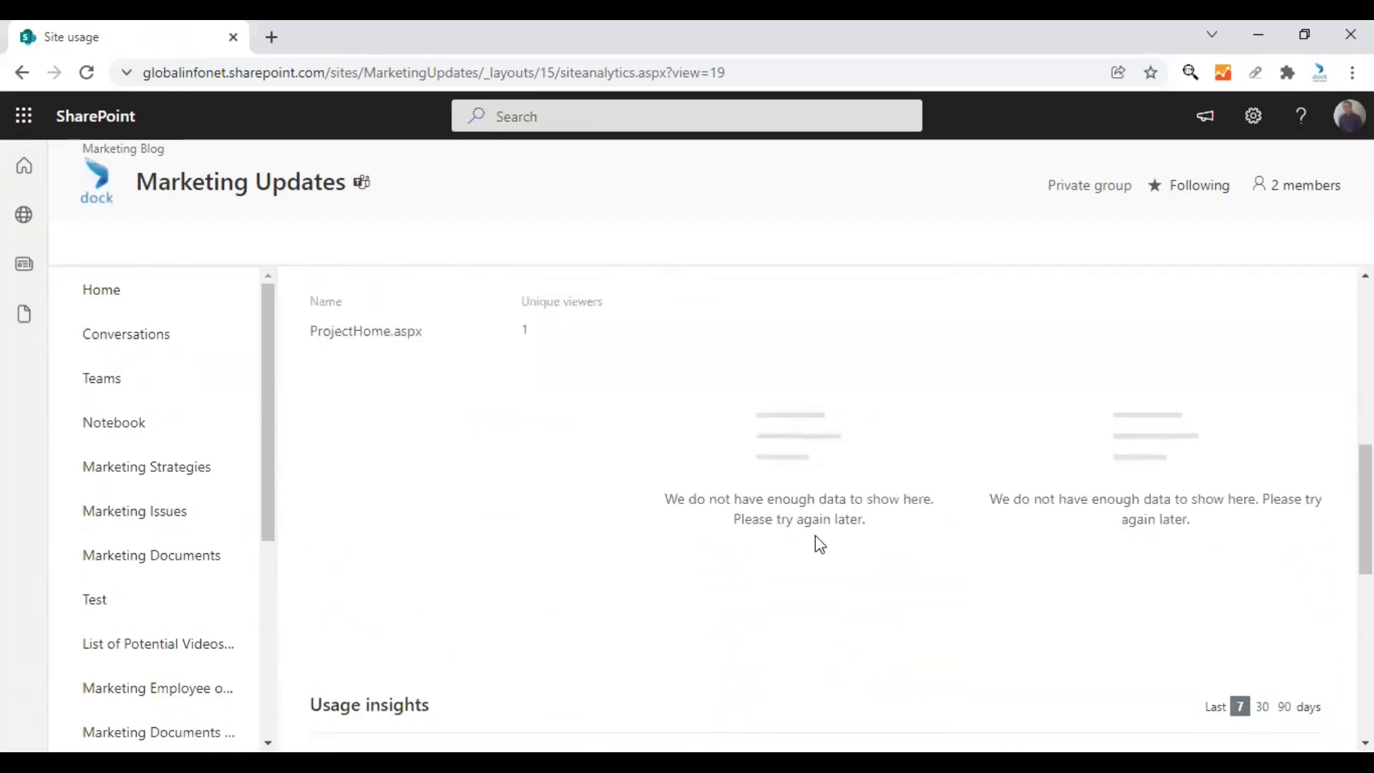
scroll(815, 536, down, 3)
scroll(815, 537, down, 1)
scroll(816, 537, down, 4)
scroll(817, 537, up, 15)
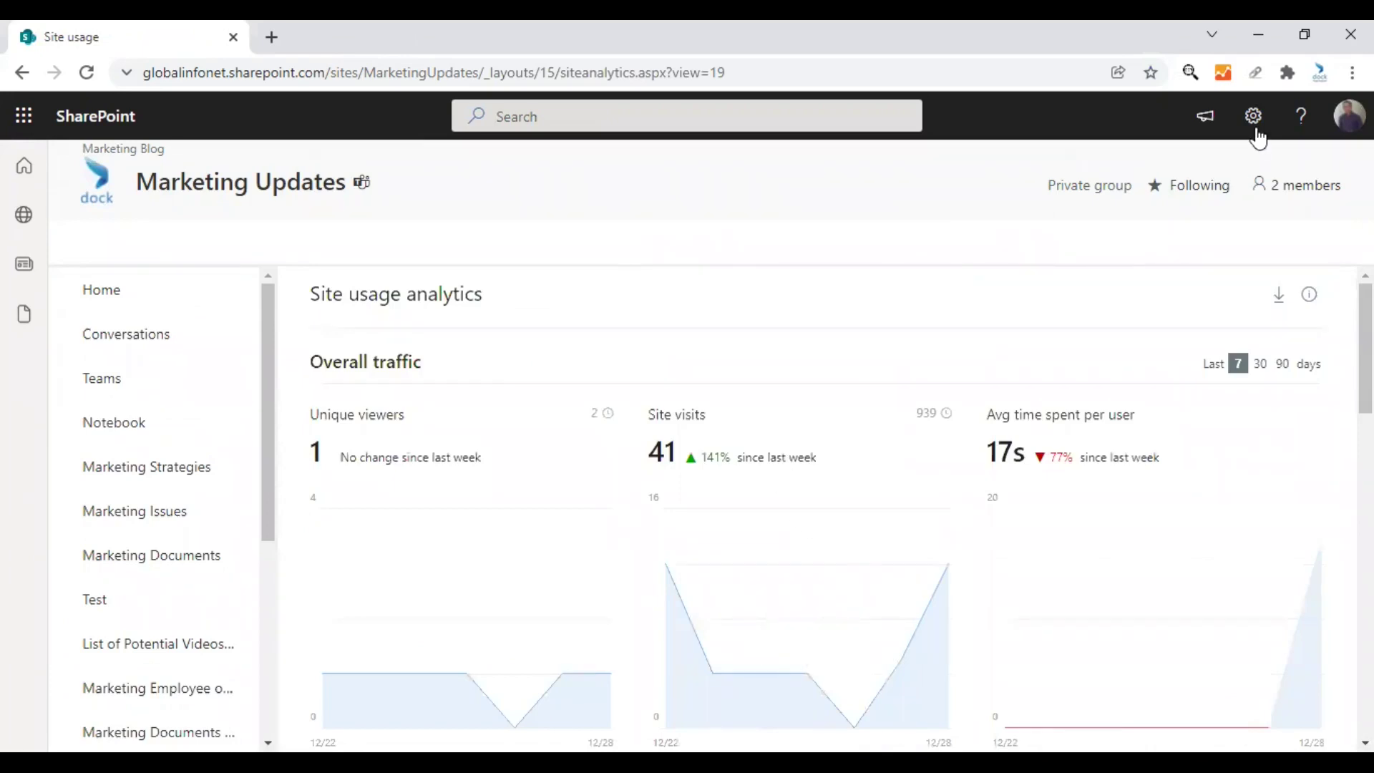
Step: Return to the site home, then reopen Site usage showing 44 visits over the last 7 days
click(35, 310)
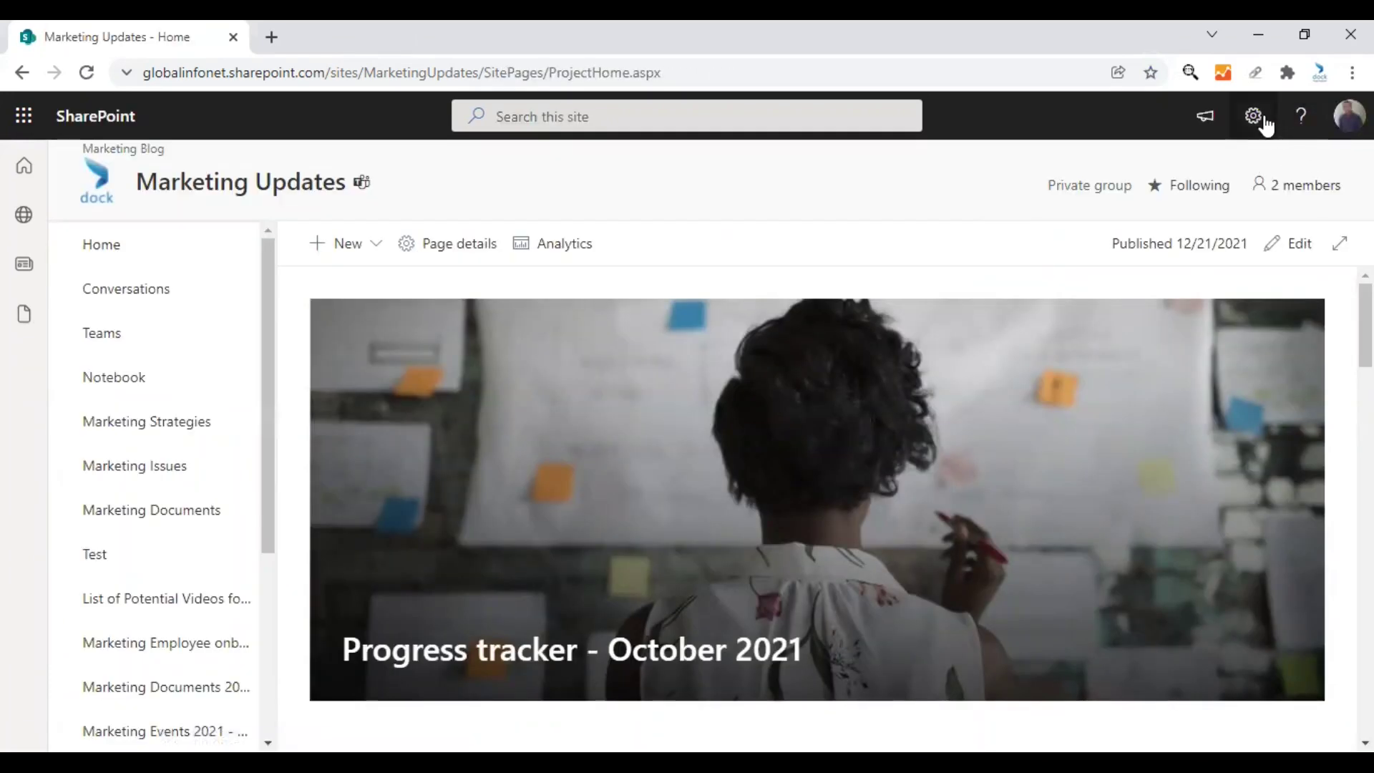
click(1254, 117)
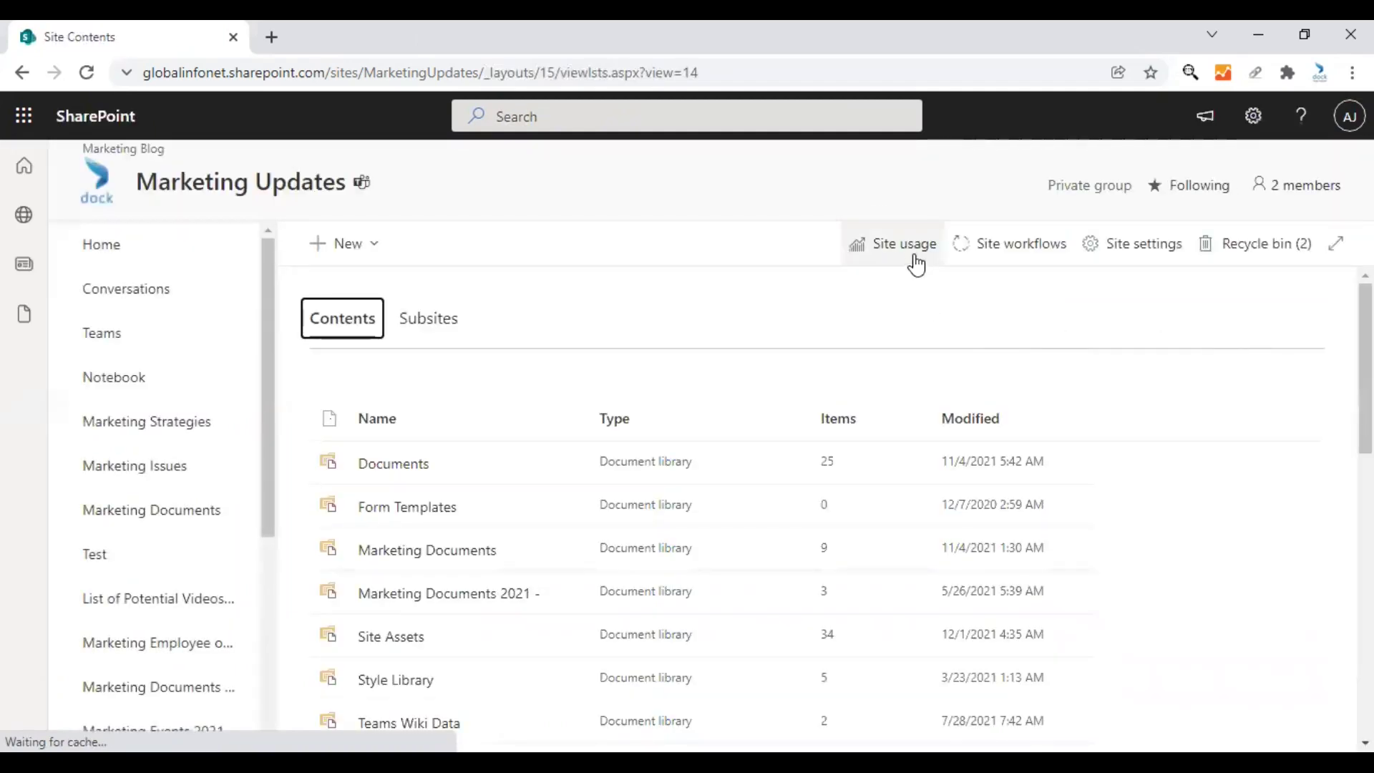
click(890, 252)
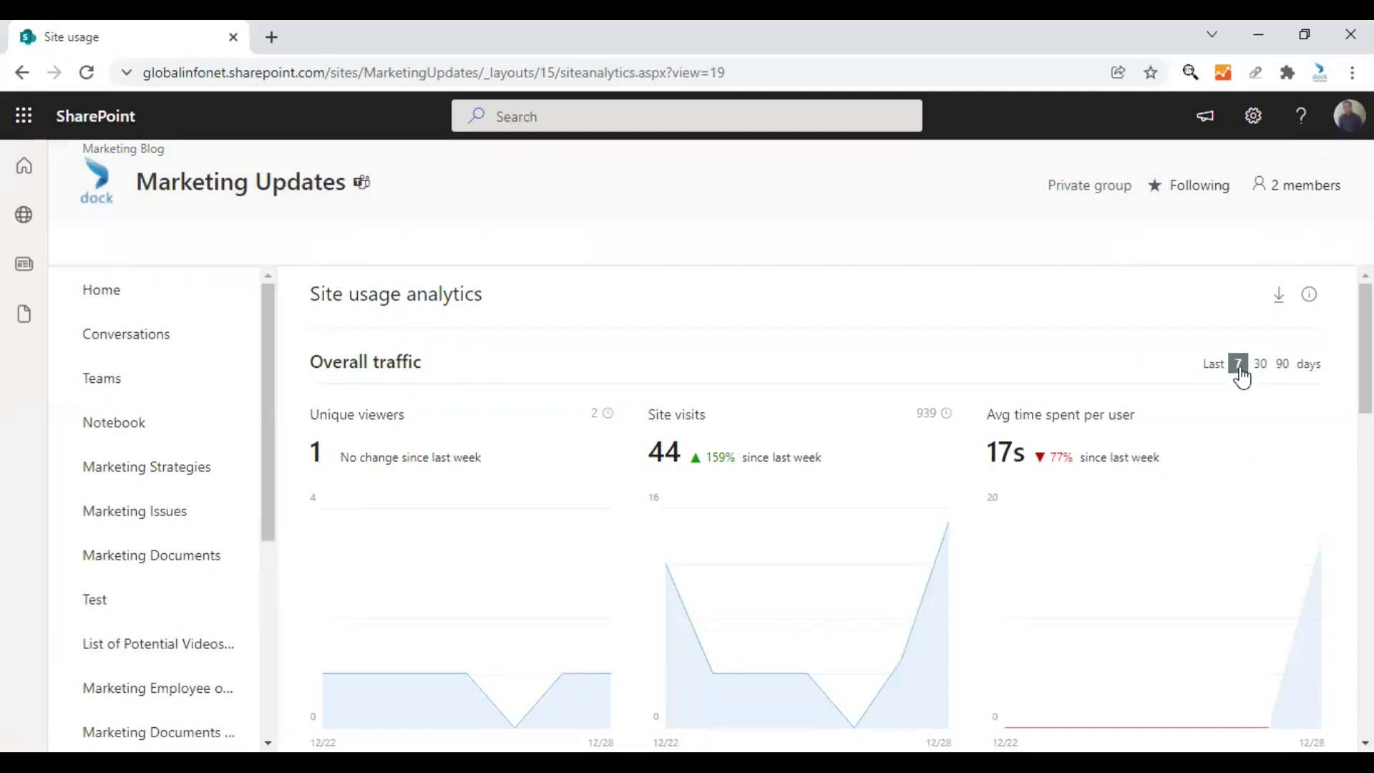
Step: Switch overall traffic to 90 days (388 site visits) and scroll down to Popular content
click(1283, 365)
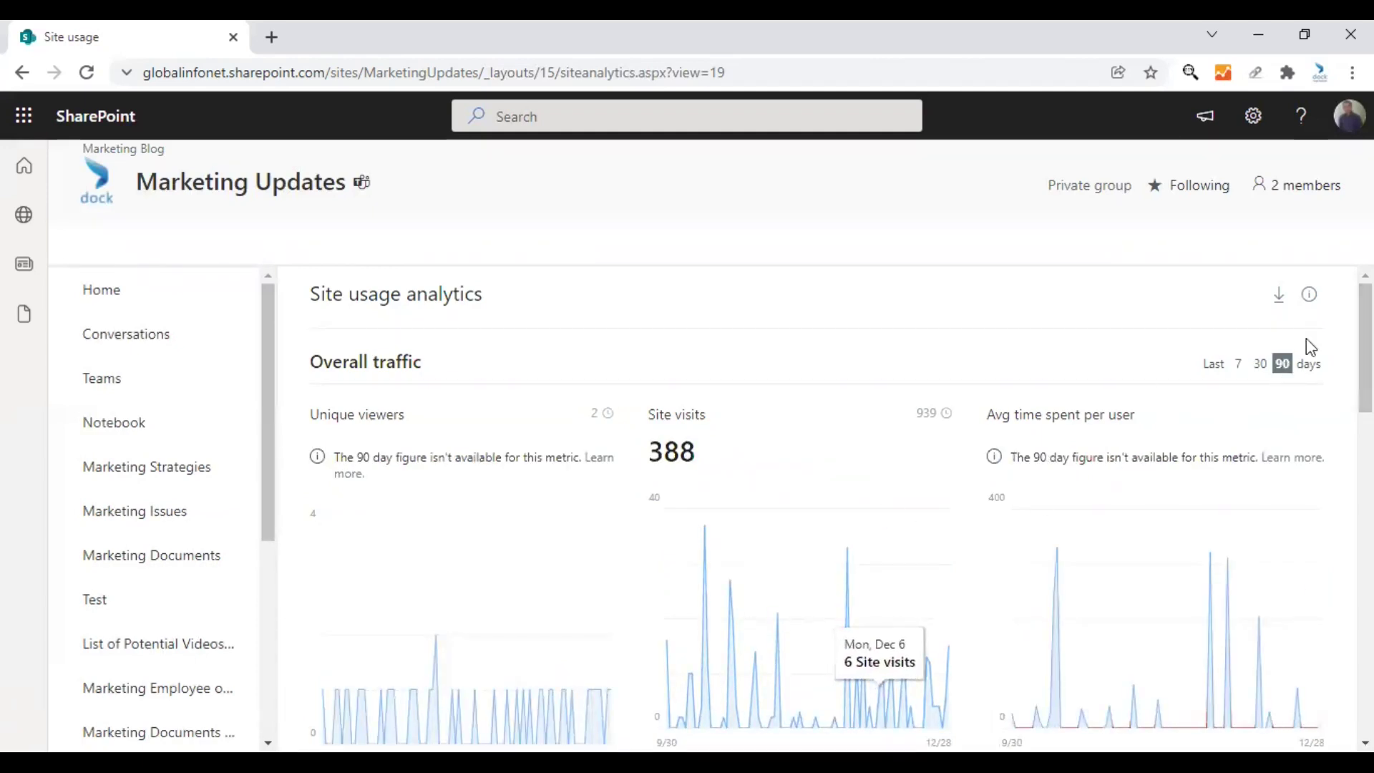
scroll(785, 380, down, 1)
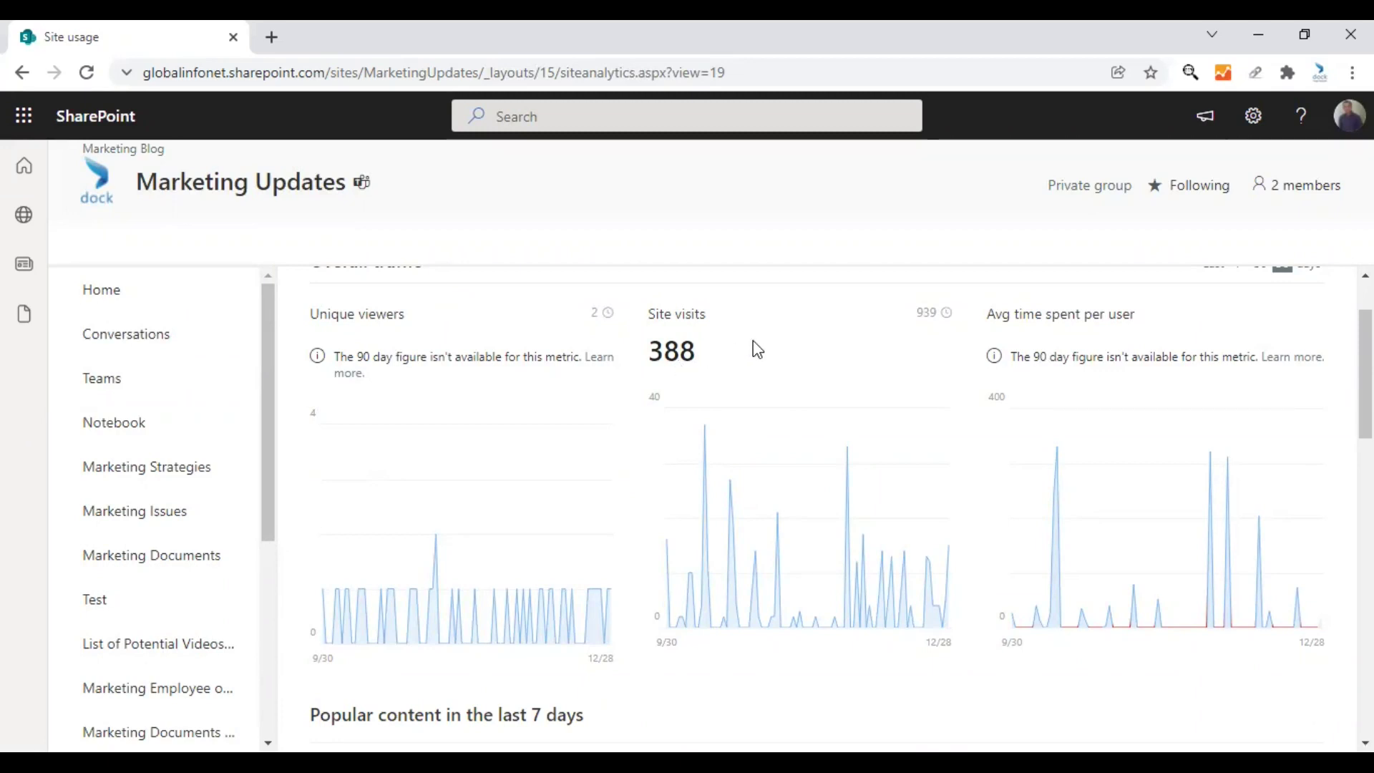
scroll(741, 376, down, 3)
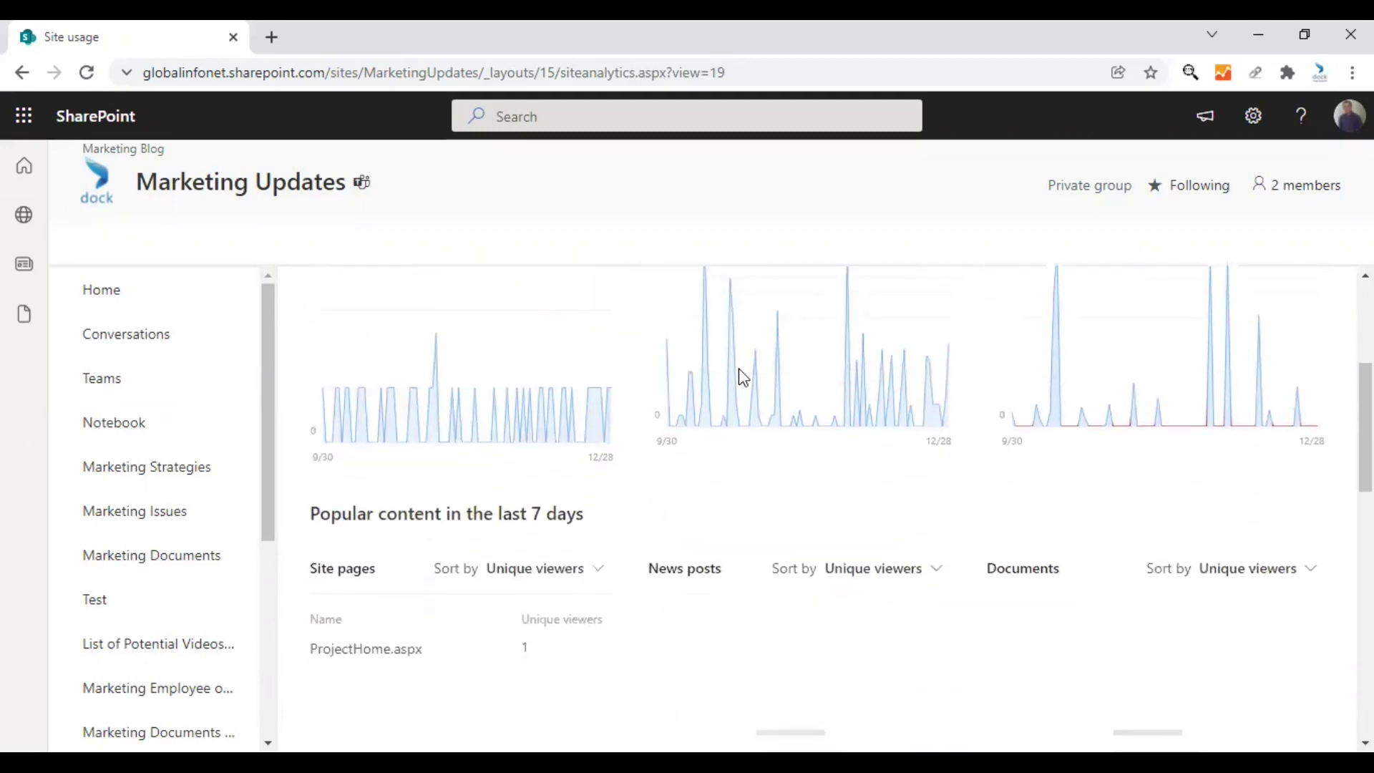
scroll(739, 367, down, 1)
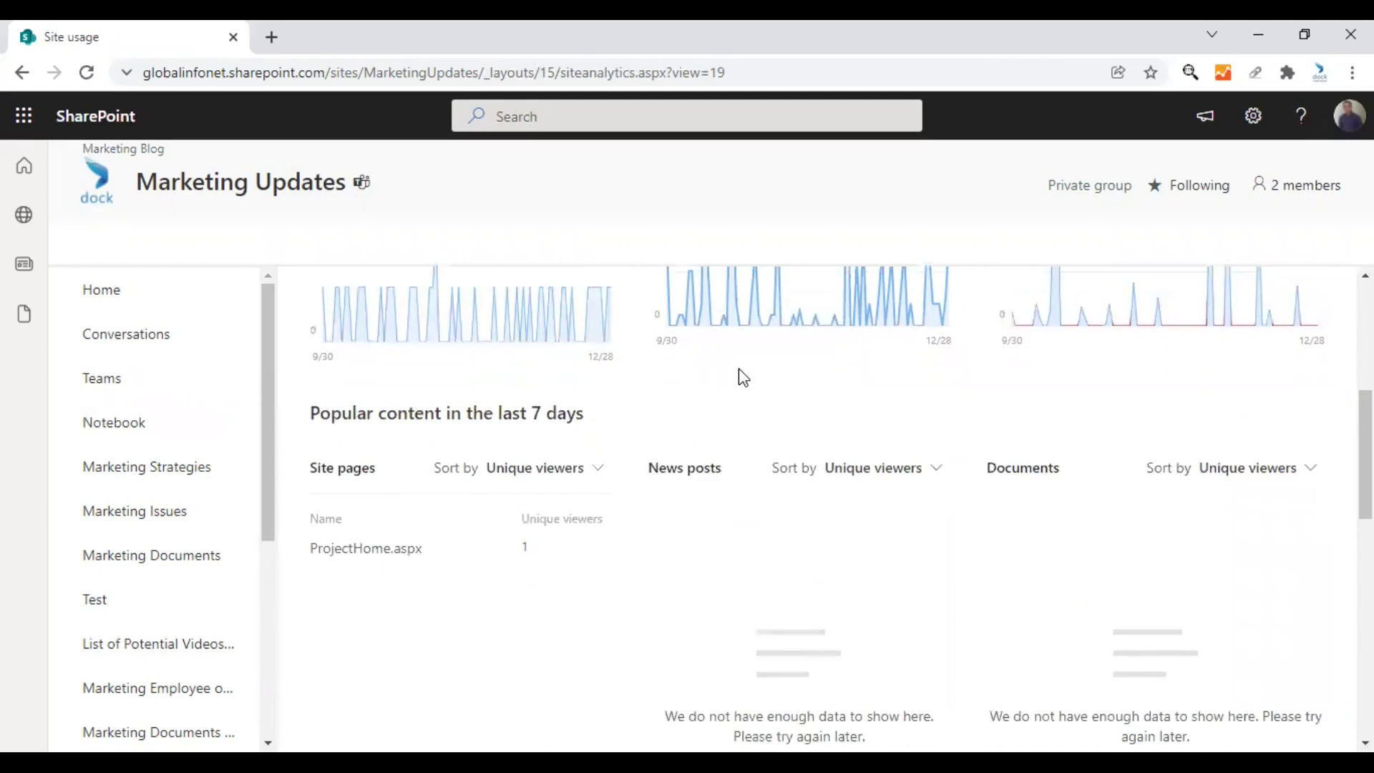
scroll(741, 372, down, 1)
scroll(740, 374, down, 1)
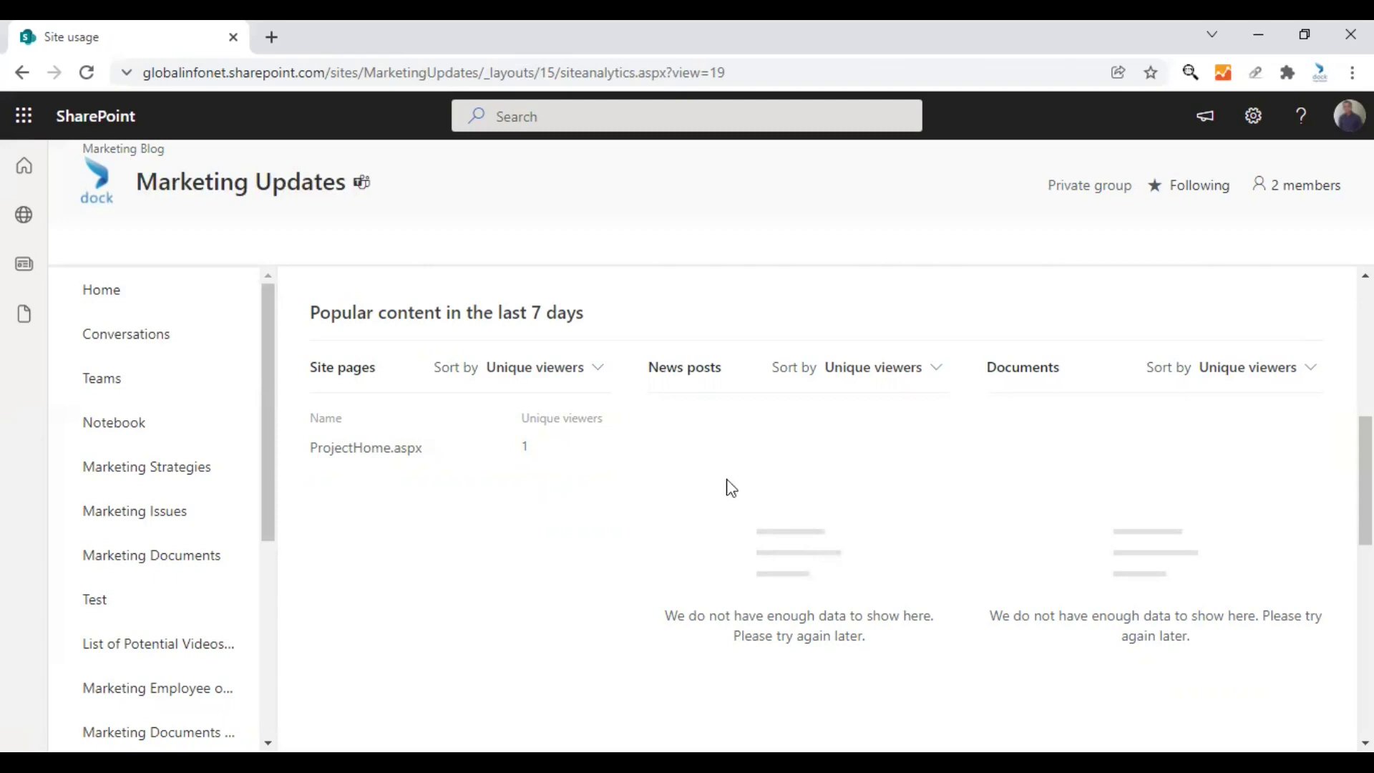
scroll(700, 464, down, 4)
scroll(700, 463, down, 2)
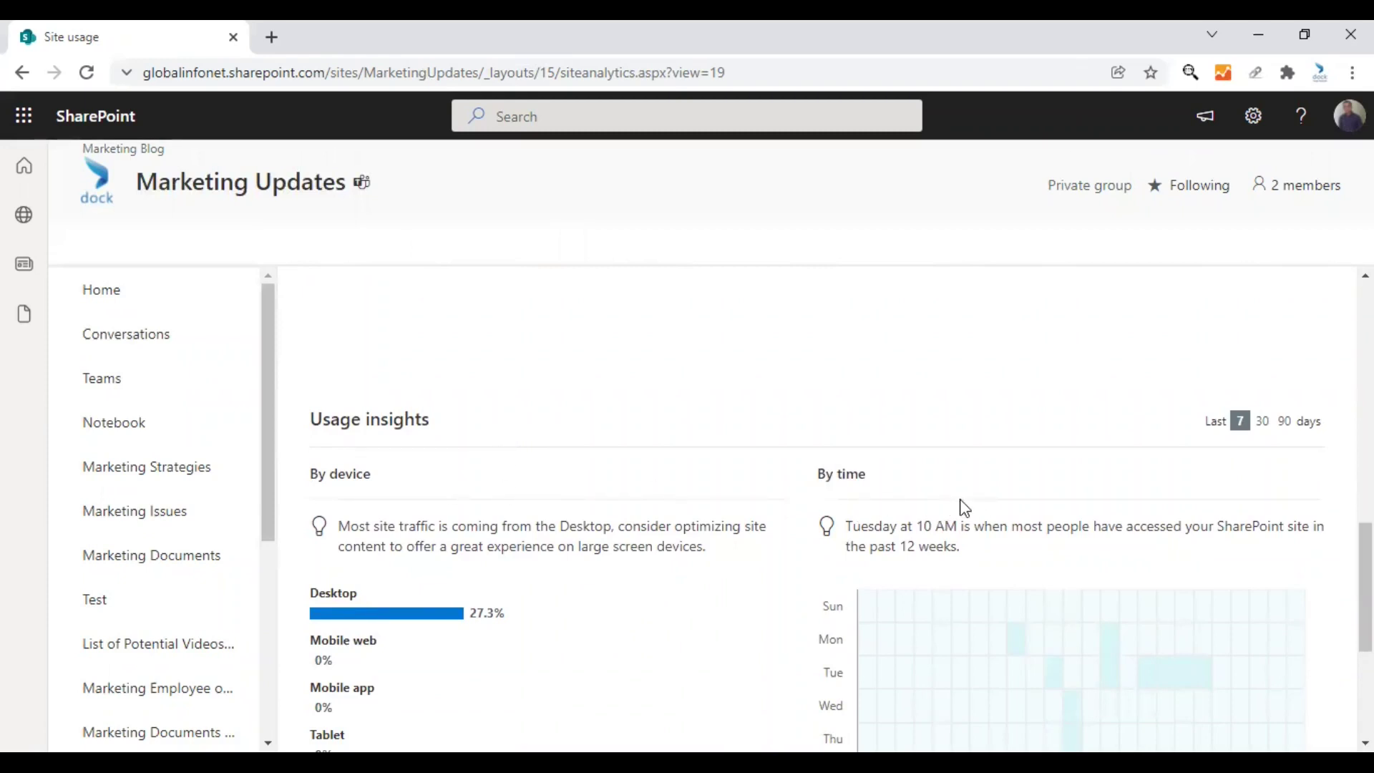
scroll(963, 510, down, 1)
scroll(962, 510, down, 1)
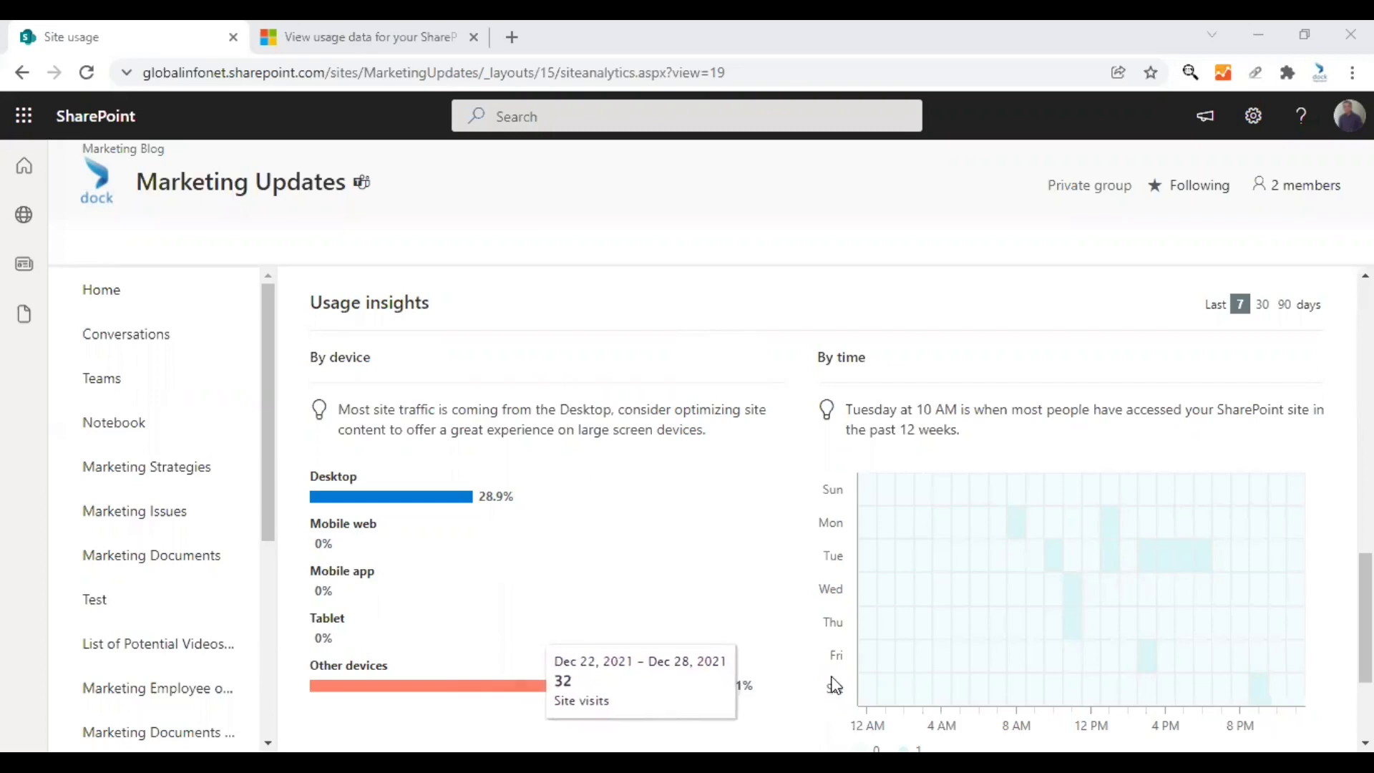
mouse_move(1049, 483)
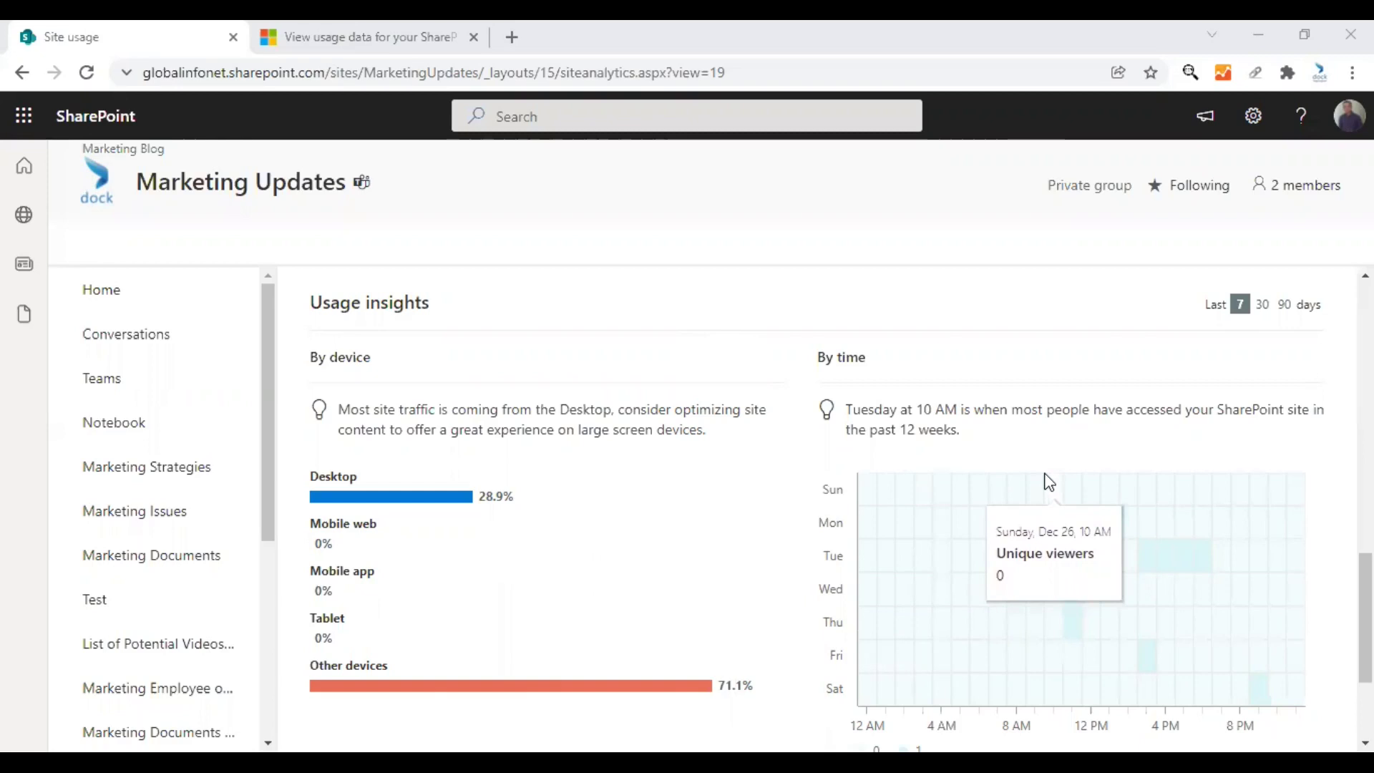
scroll(1045, 478, down, 1)
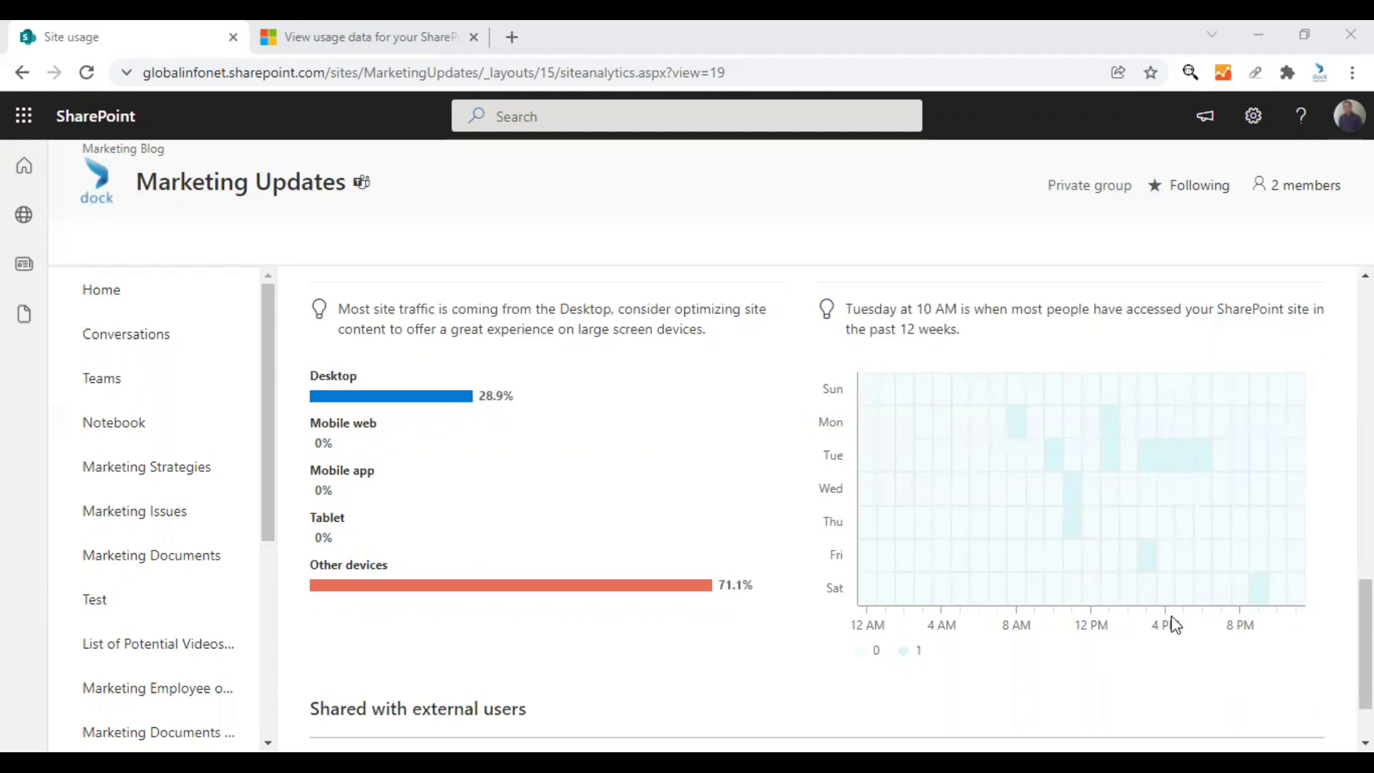
scroll(934, 604, down, 1)
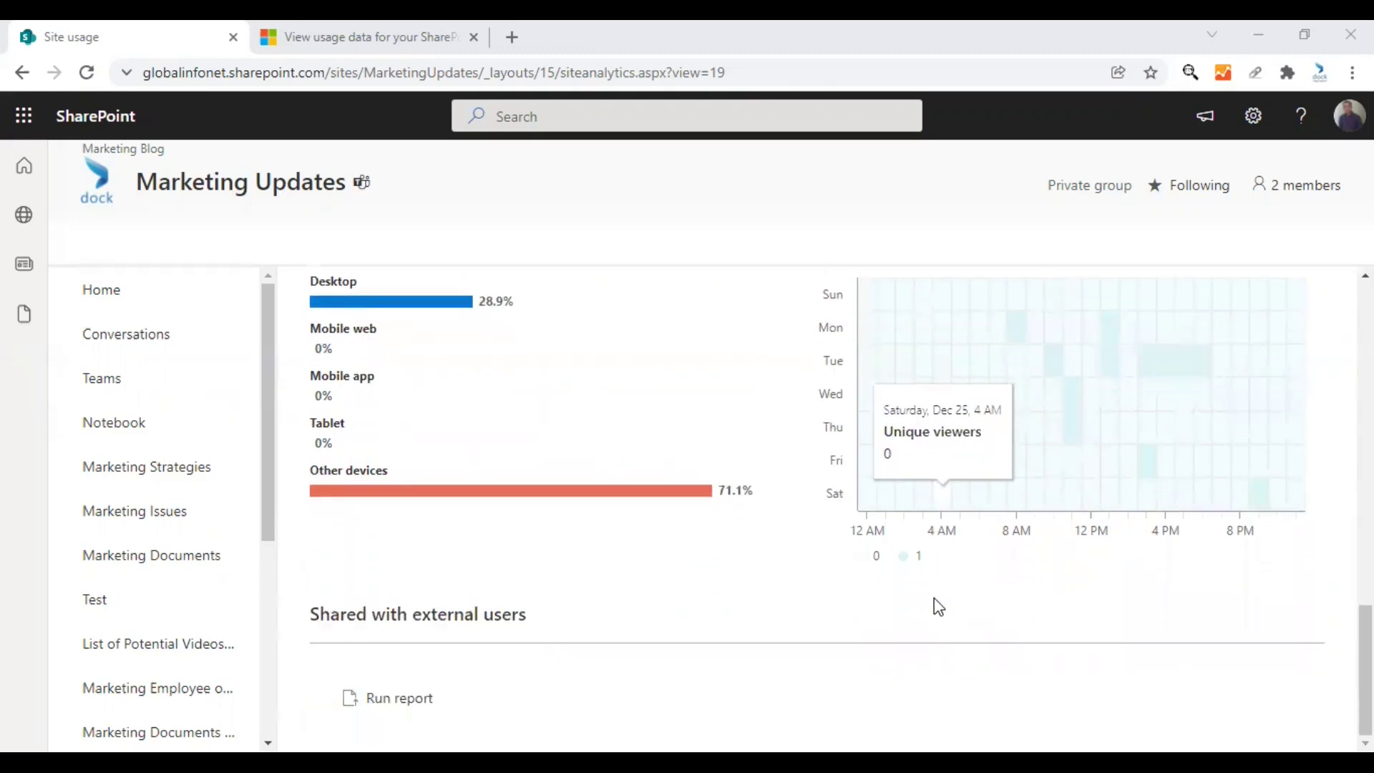
scroll(864, 612, up, 3)
scroll(864, 612, up, 1)
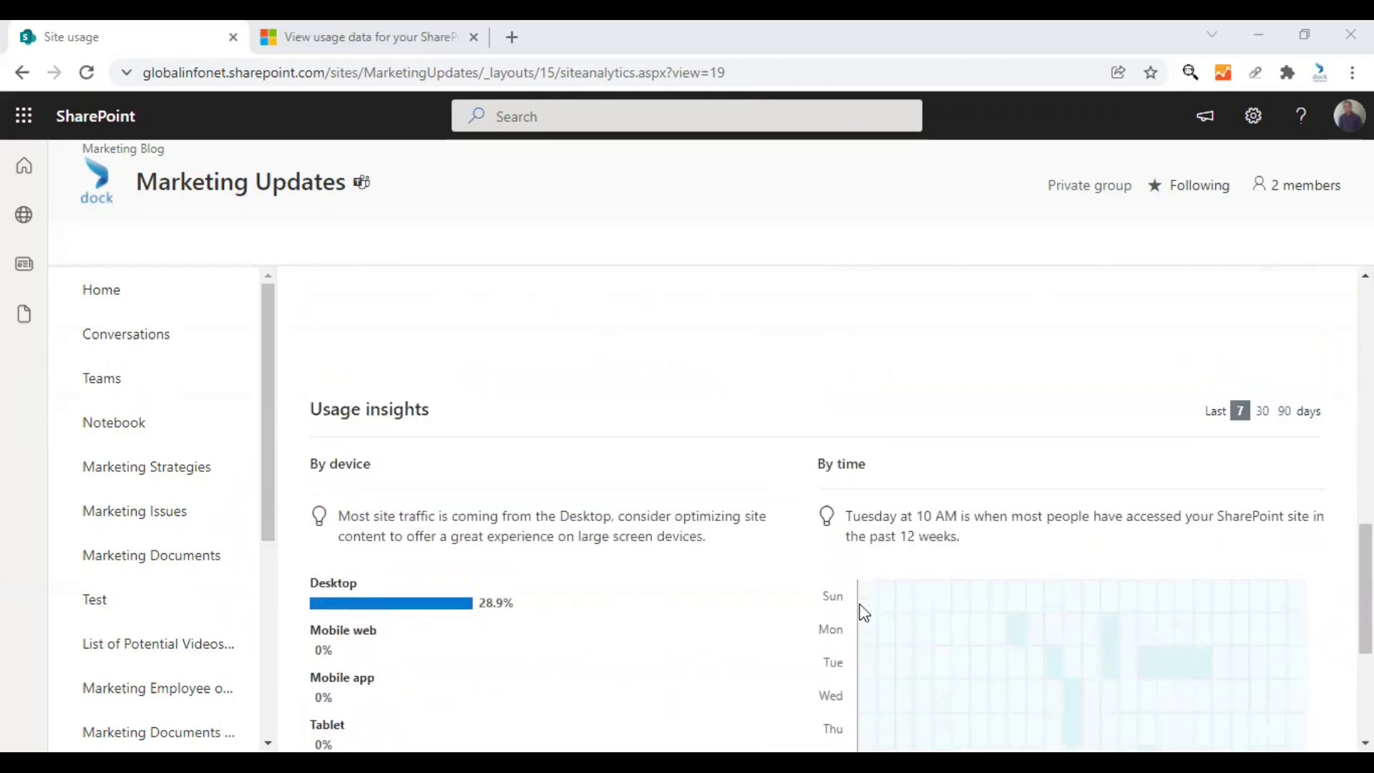
scroll(864, 612, up, 1)
scroll(861, 606, up, 1)
scroll(861, 606, up, 1)
scroll(861, 605, up, 3)
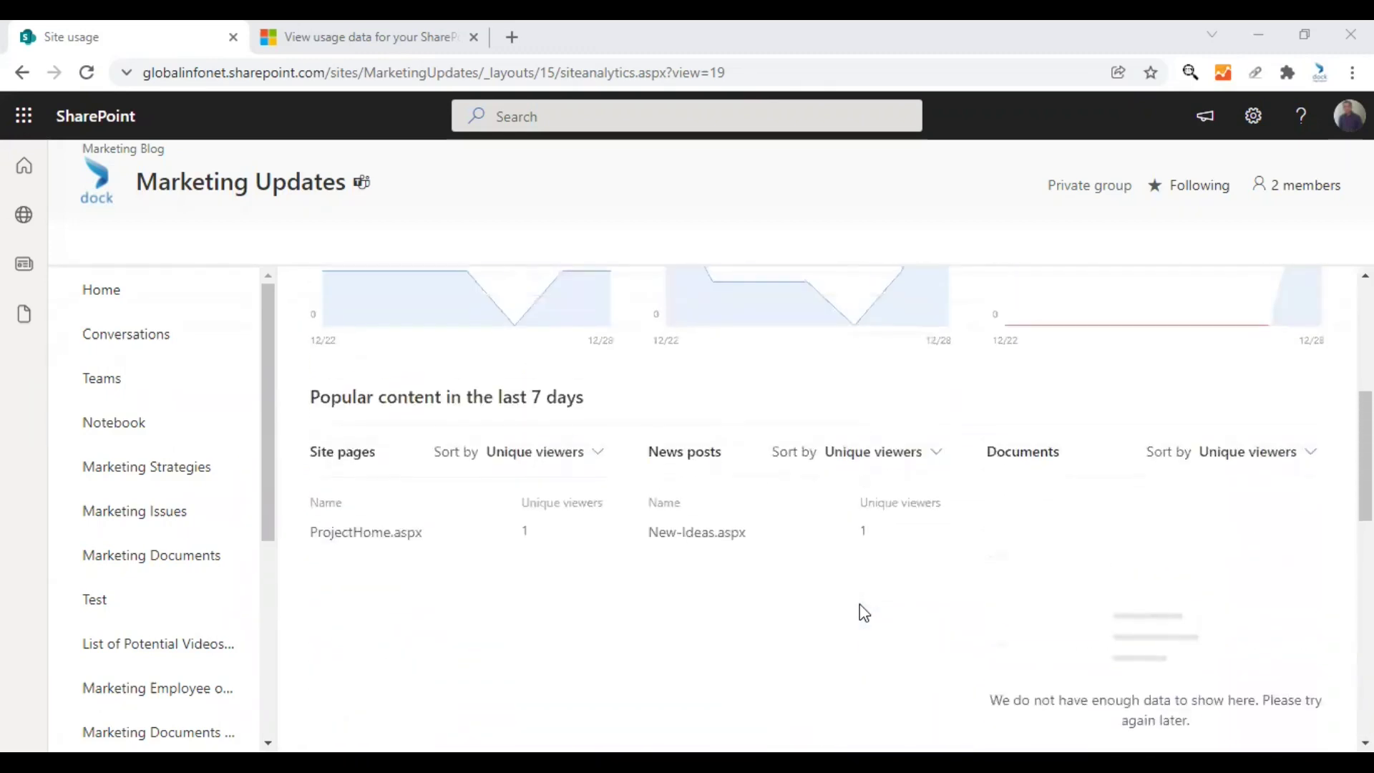
scroll(861, 606, up, 5)
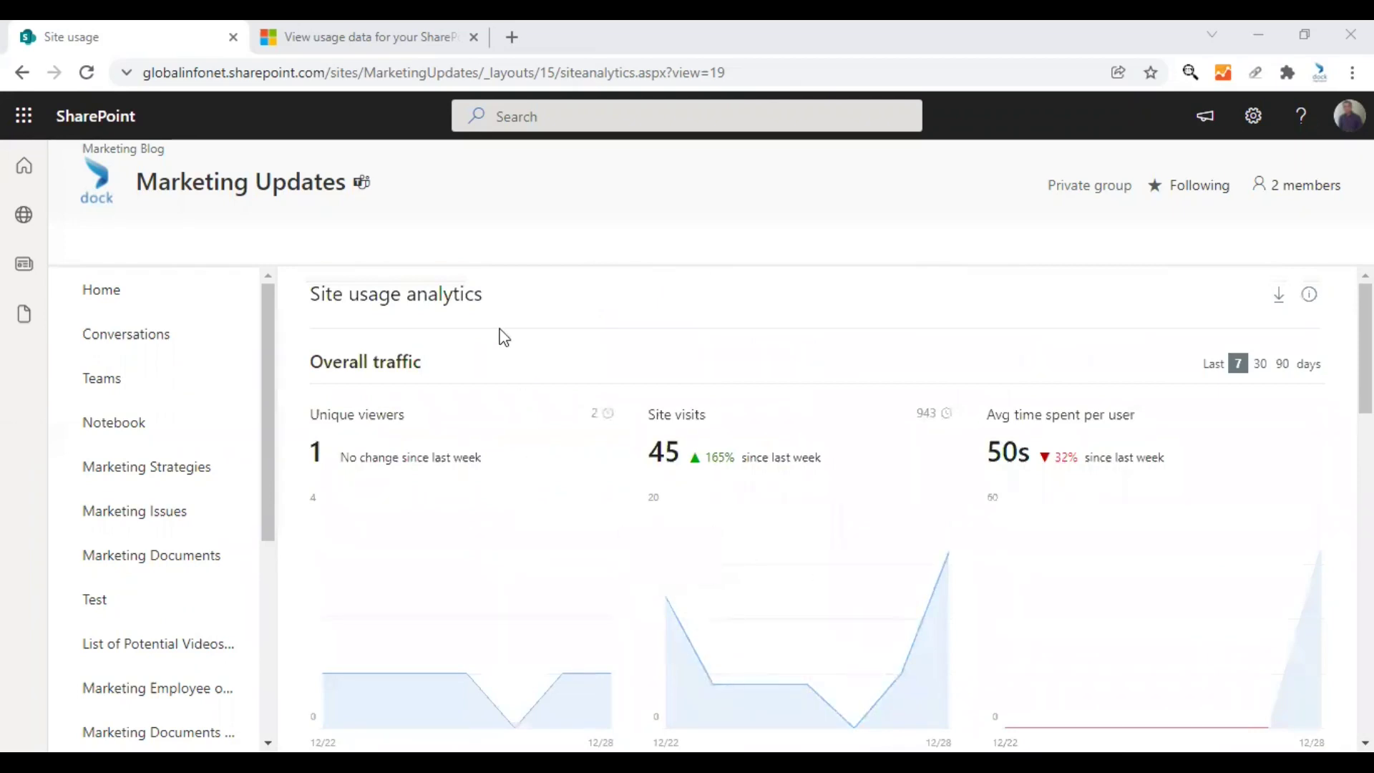